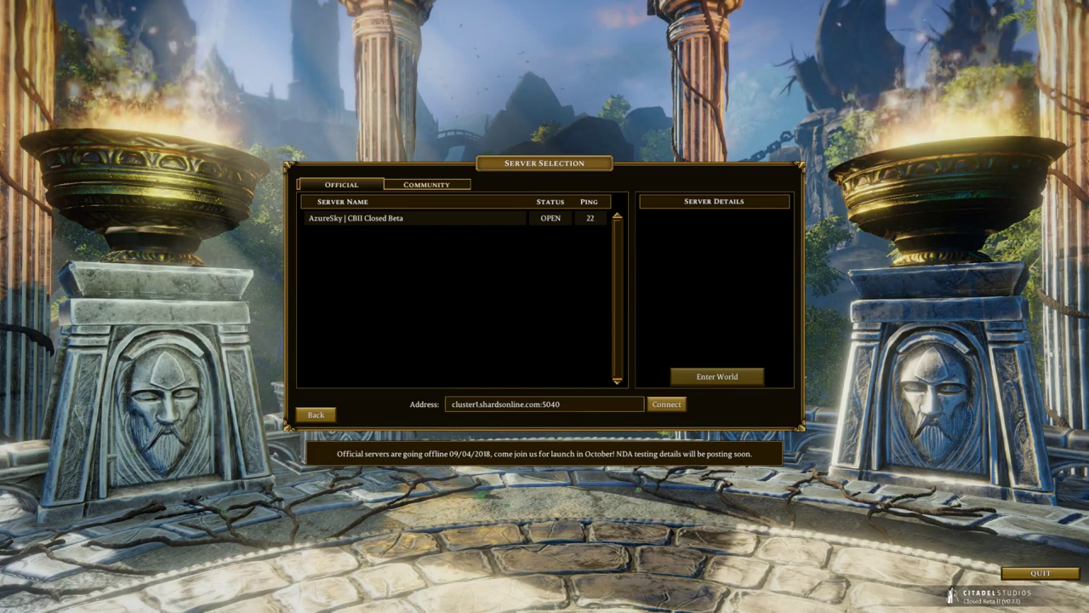
# - Connect to cluster1.shardsonline.com:5040, preview the one existing character, then return to server selection
pyautogui.click(580, 406)
pyautogui.click(584, 408)
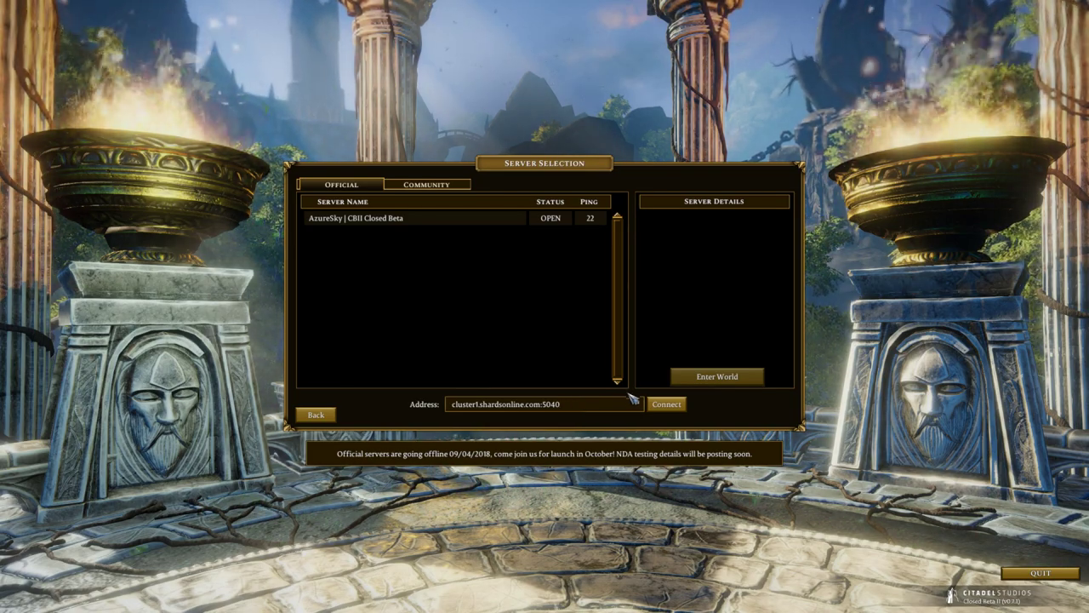
pyautogui.click(668, 405)
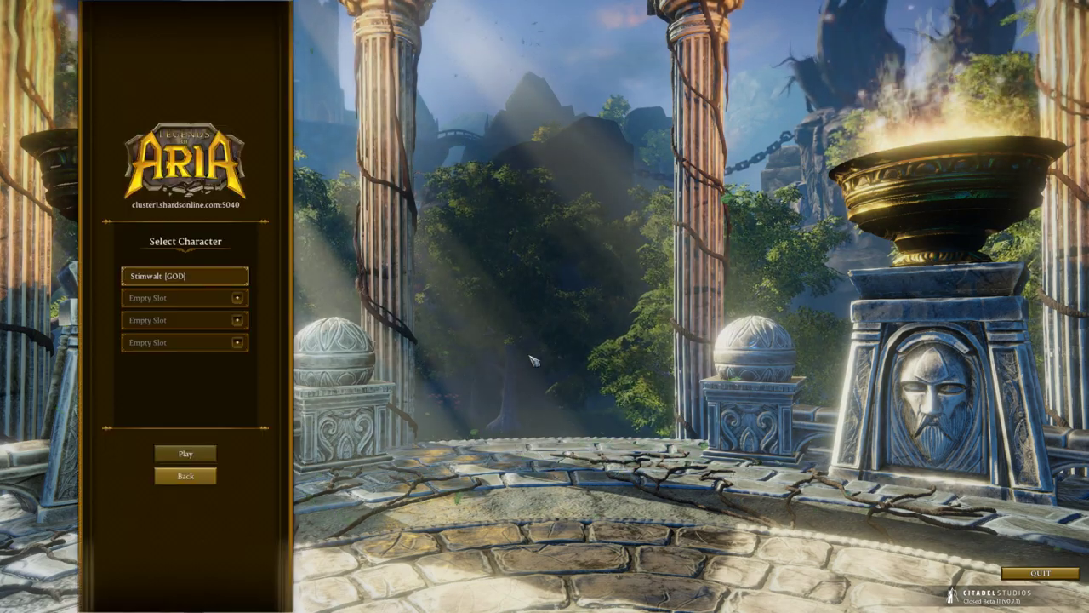
pyautogui.click(193, 279)
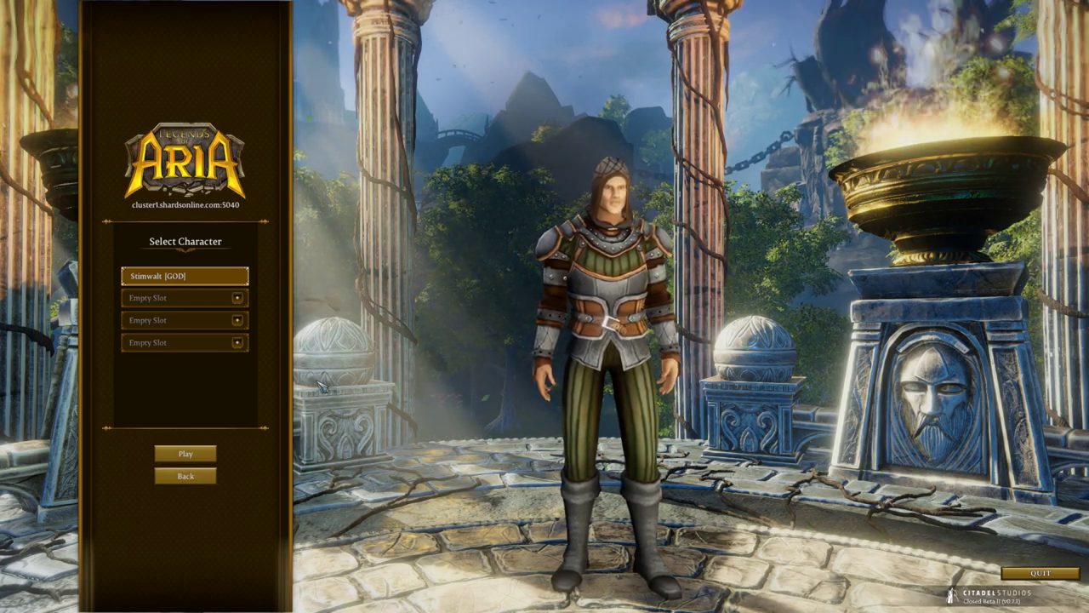
pyautogui.click(191, 478)
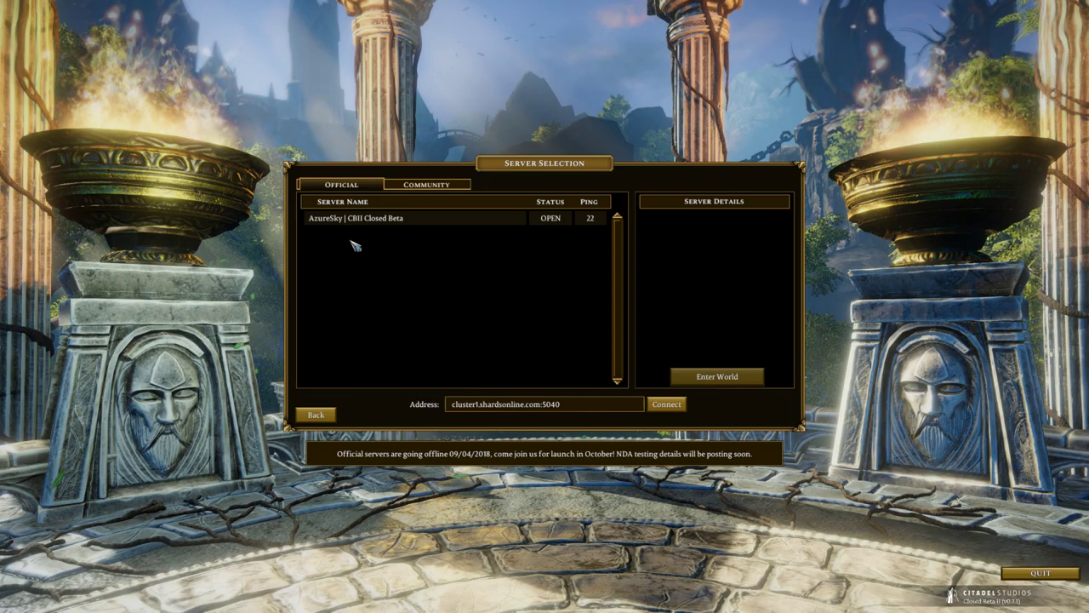
# - Check the Community server list for Legends of Ultima, go back to Official, then switch to the browser
pyautogui.click(424, 184)
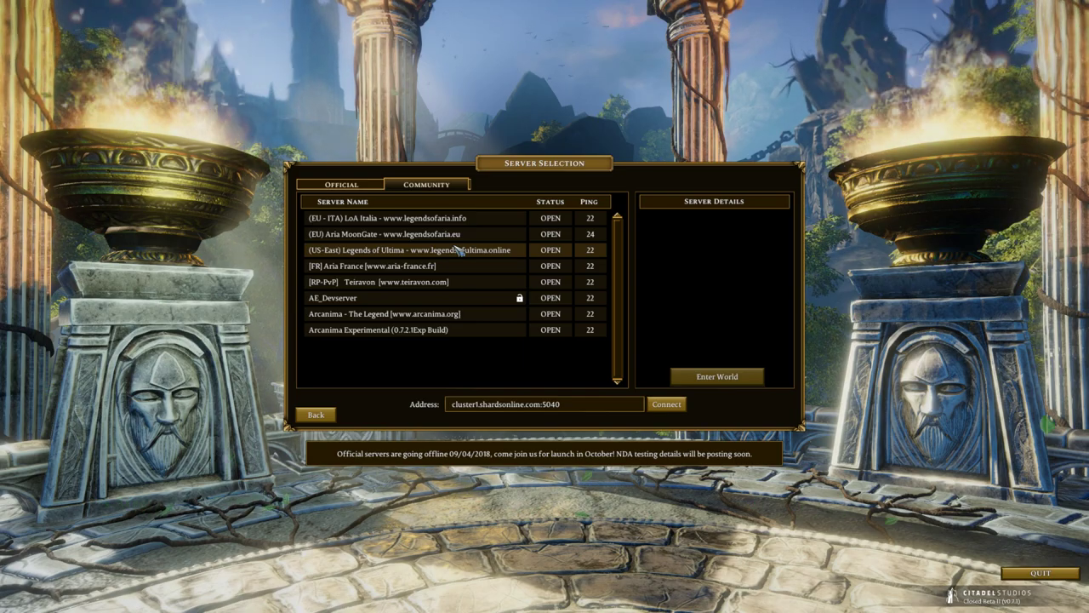
pyautogui.click(355, 188)
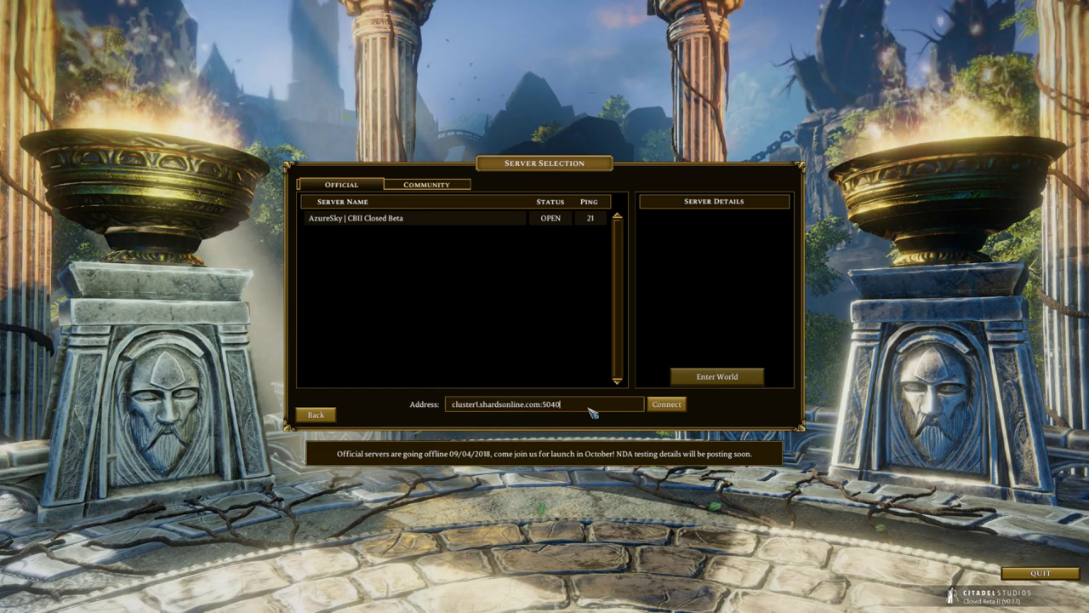
pyautogui.click(588, 407)
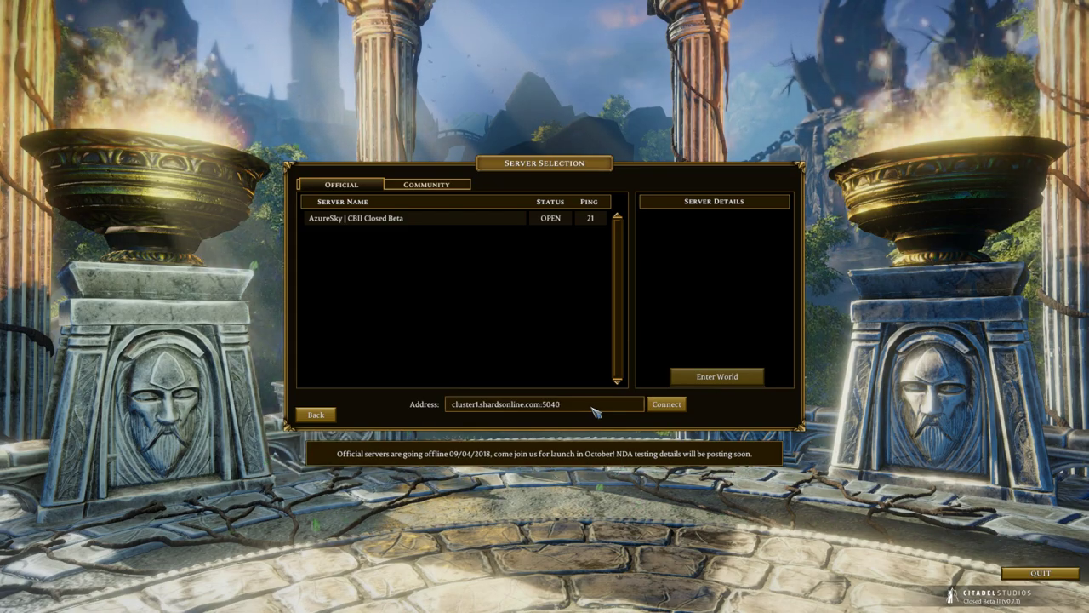
pyautogui.moveTo(588, 409); pyautogui.dragTo(448, 405)
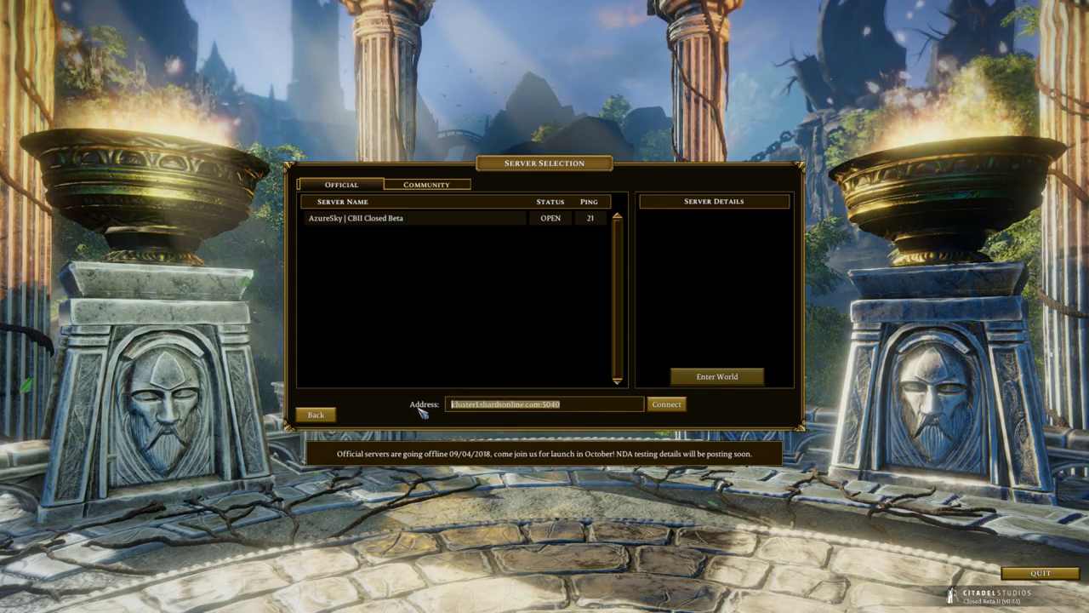
pyautogui.click(593, 406)
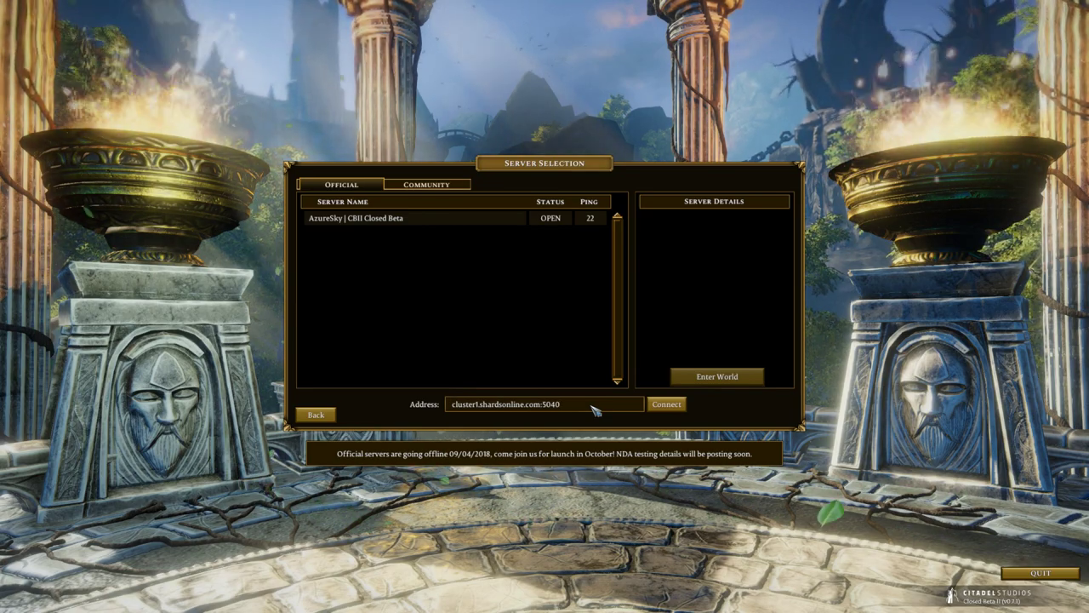
pyautogui.press('Return')
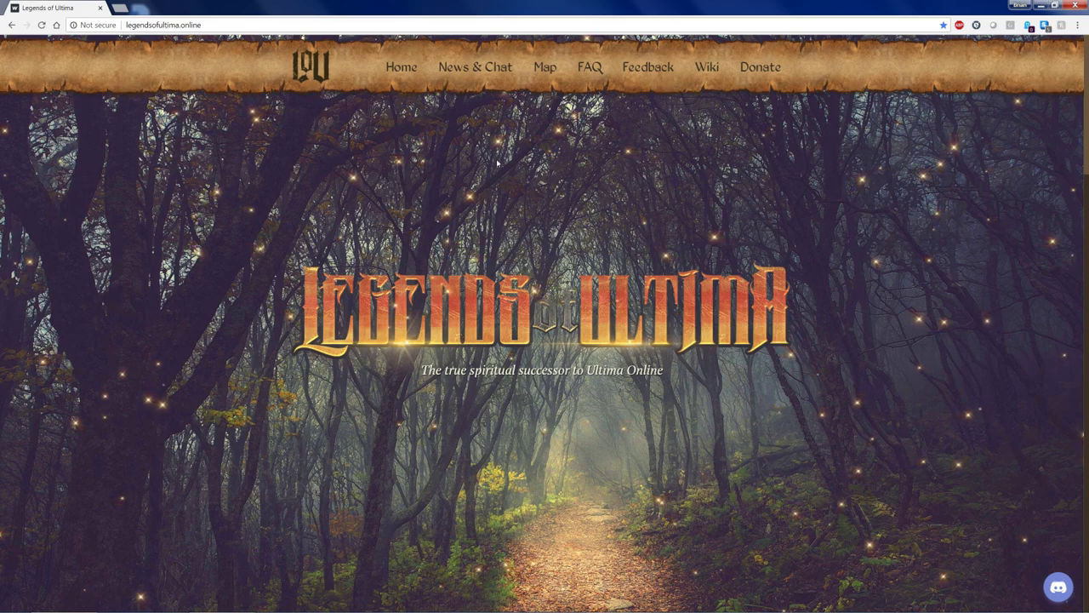
# - Open the Legends of Ultima Wiki from the site navigation and scroll down to its Contents
pyautogui.click(705, 72)
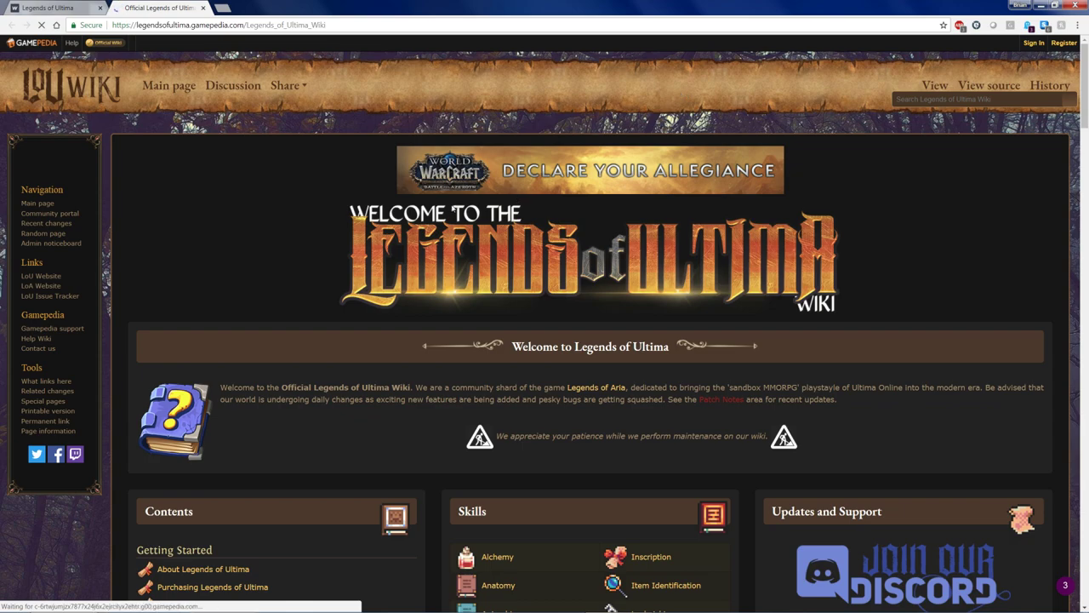
pyautogui.scroll(-1, 289, 319)
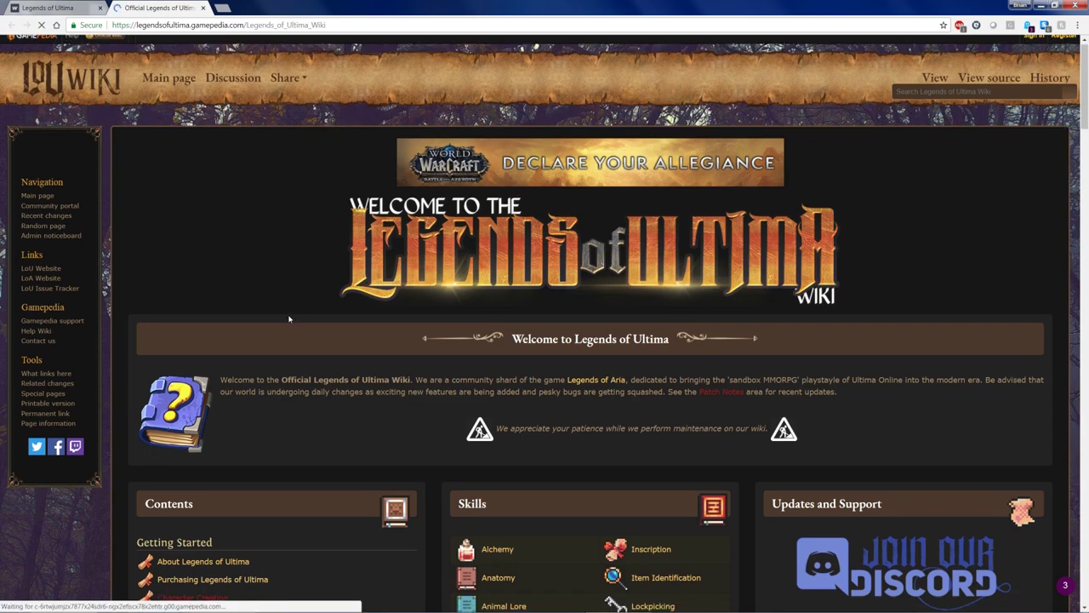
pyautogui.scroll(-1, 315, 289)
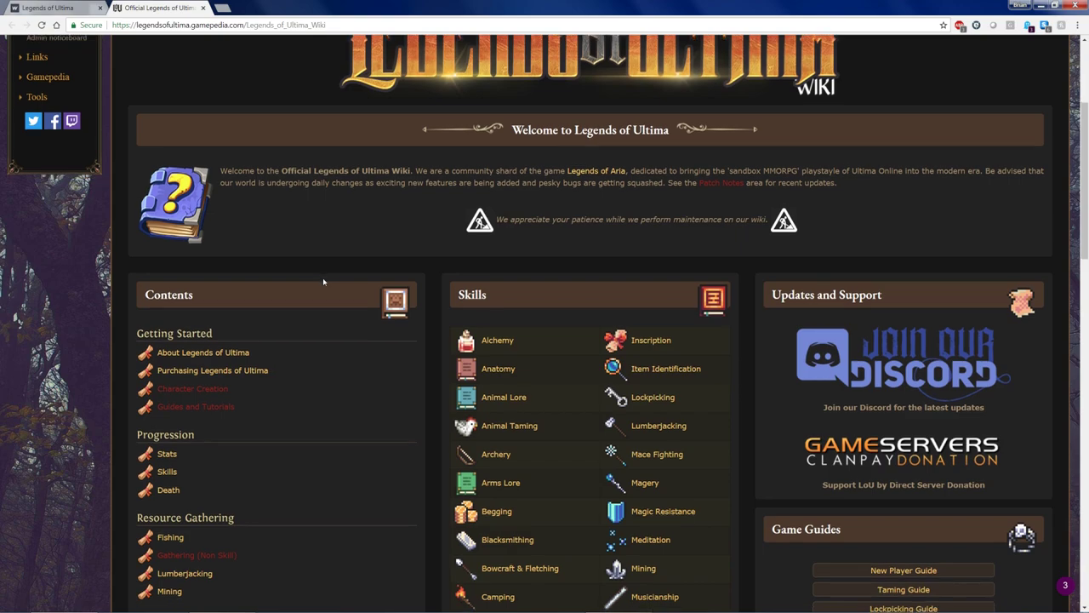
pyautogui.scroll(-1, 322, 281)
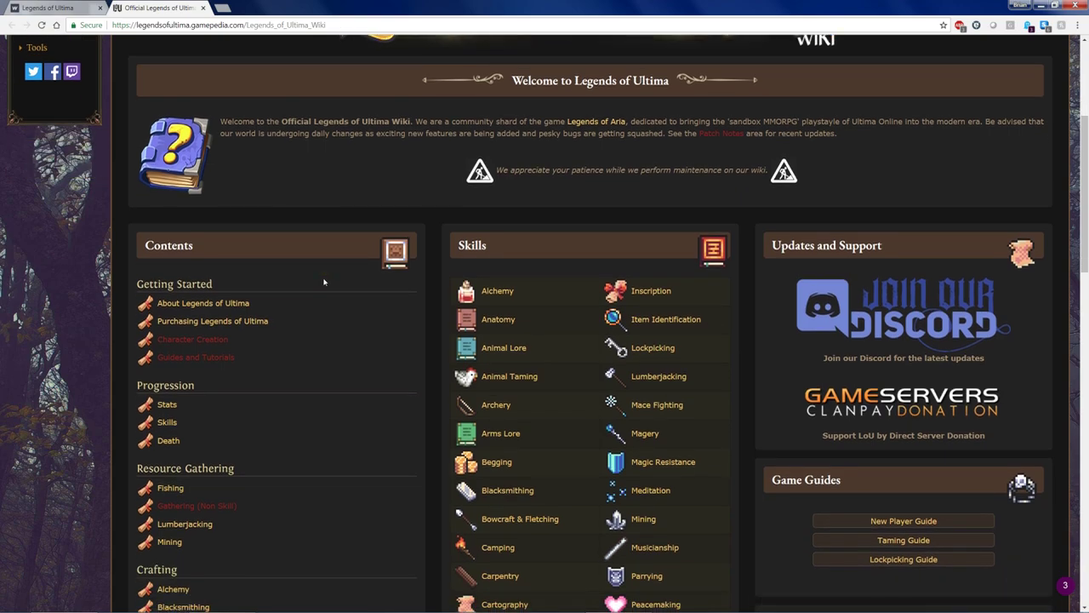
# - Open the 'Purchasing Legends of Ultima' wiki page and scroll down it
pyautogui.click(219, 324)
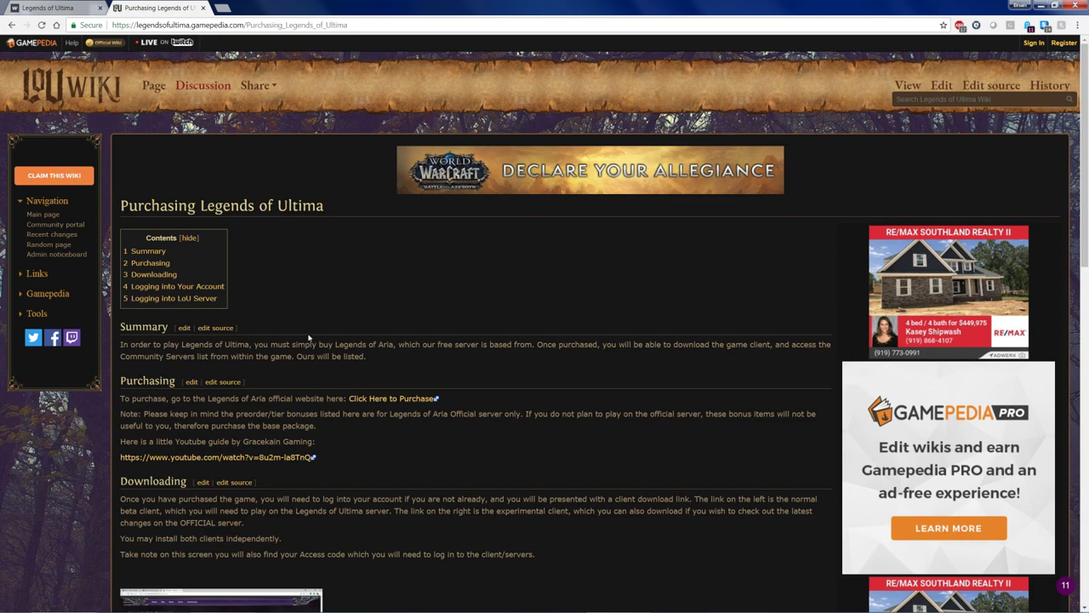
pyautogui.scroll(-1, 309, 338)
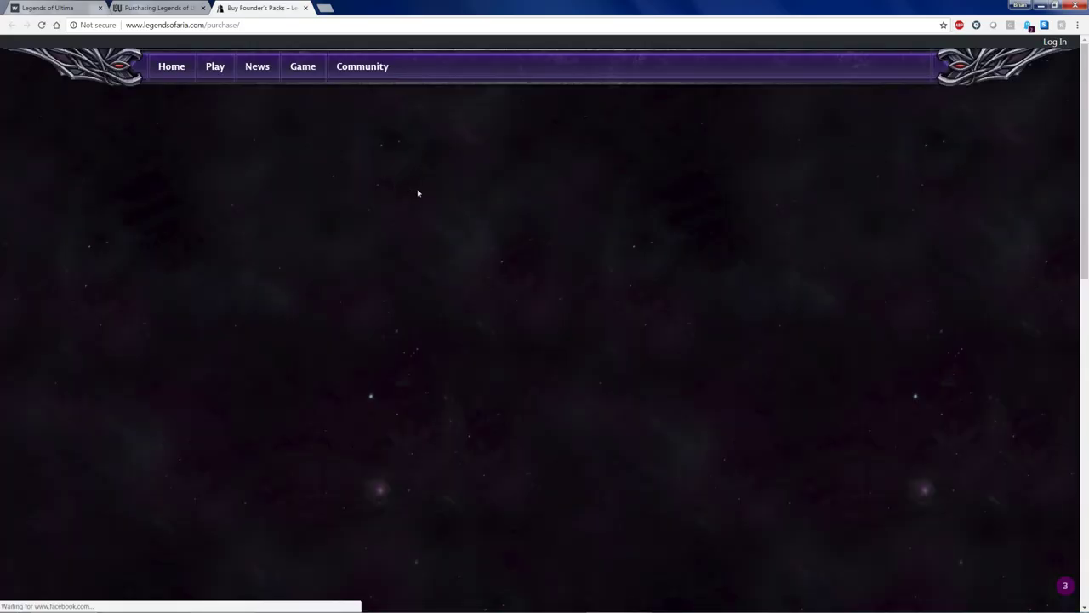
# - Scroll through the Noble, Champion and Lord founder's pack tiers on the Legends of Aria site
pyautogui.scroll(-1, 427, 202)
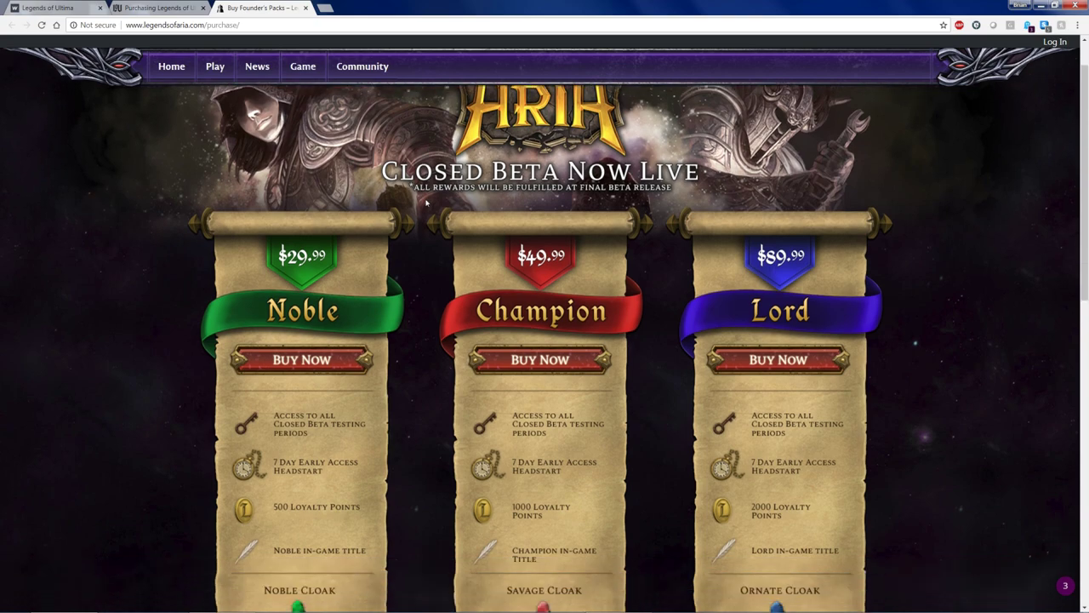
pyautogui.scroll(-1, 427, 202)
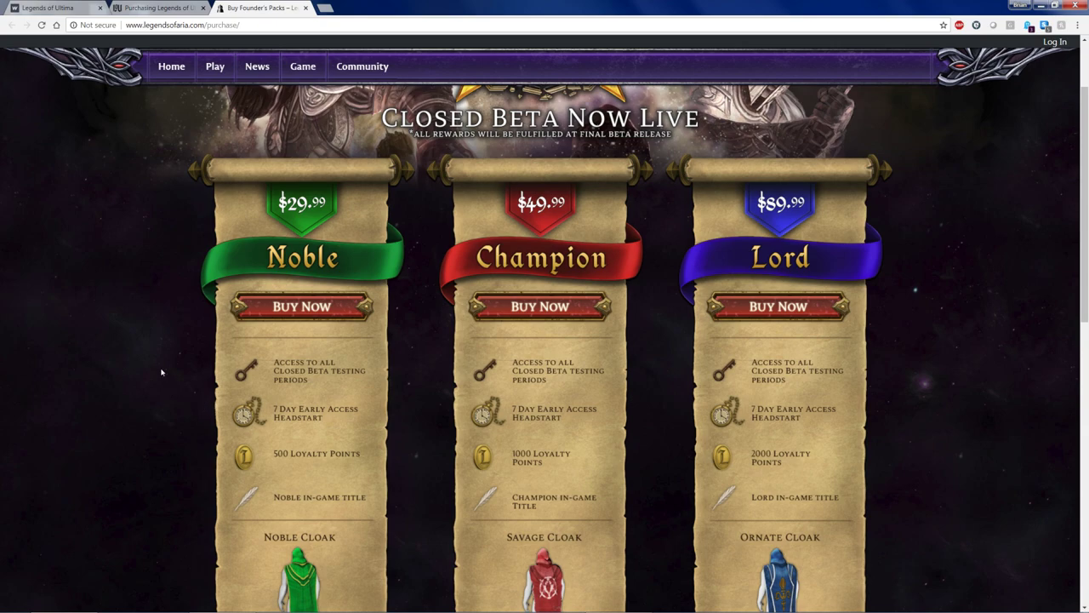
pyautogui.scroll(-2, 160, 372)
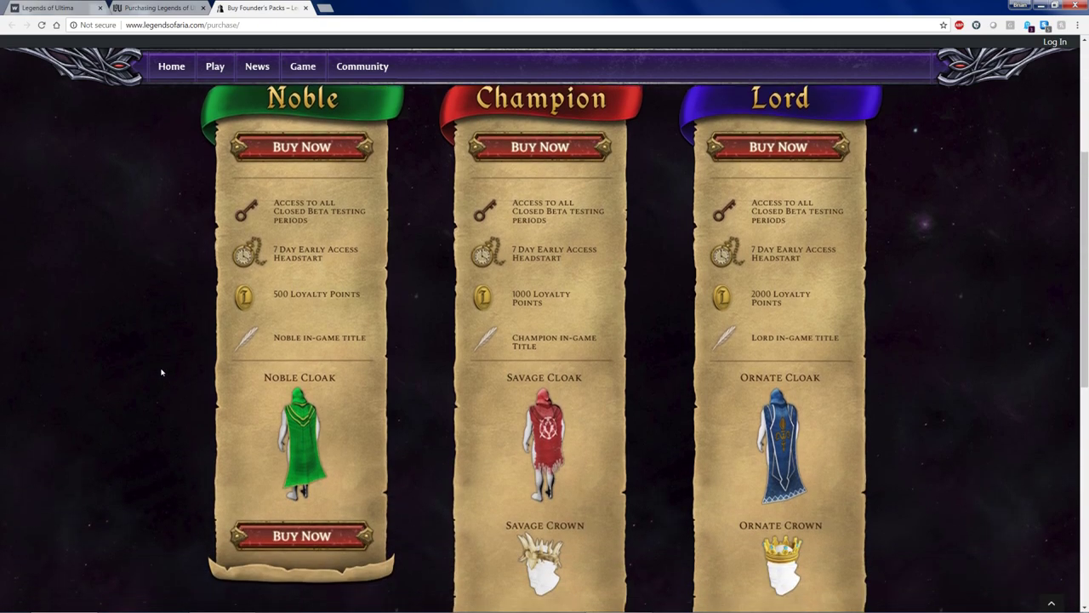
pyautogui.scroll(-1, 160, 372)
pyautogui.scroll(1, 161, 372)
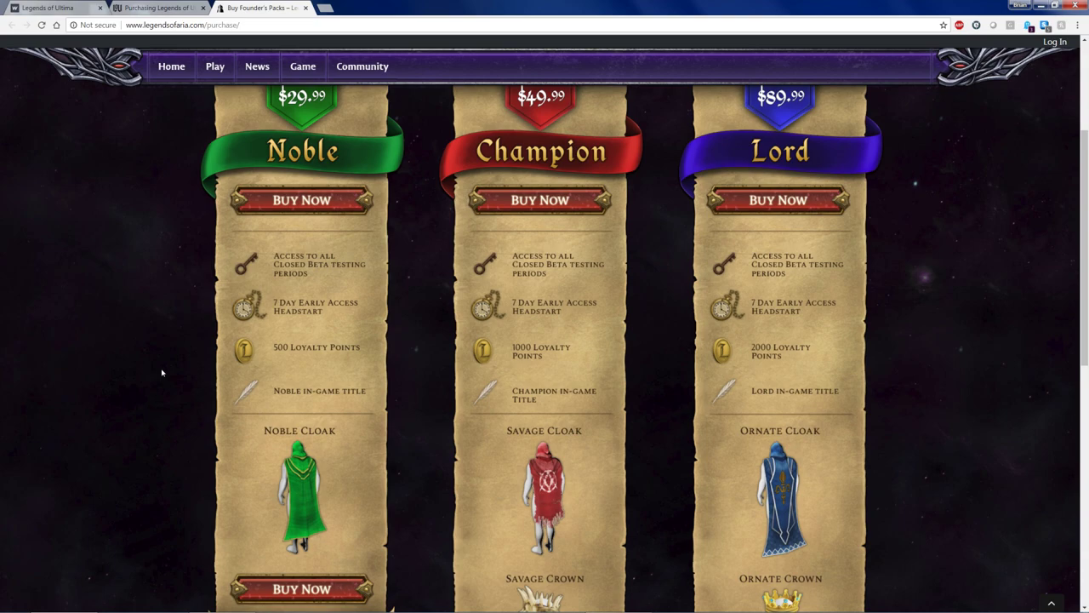
pyautogui.scroll(-1, 161, 371)
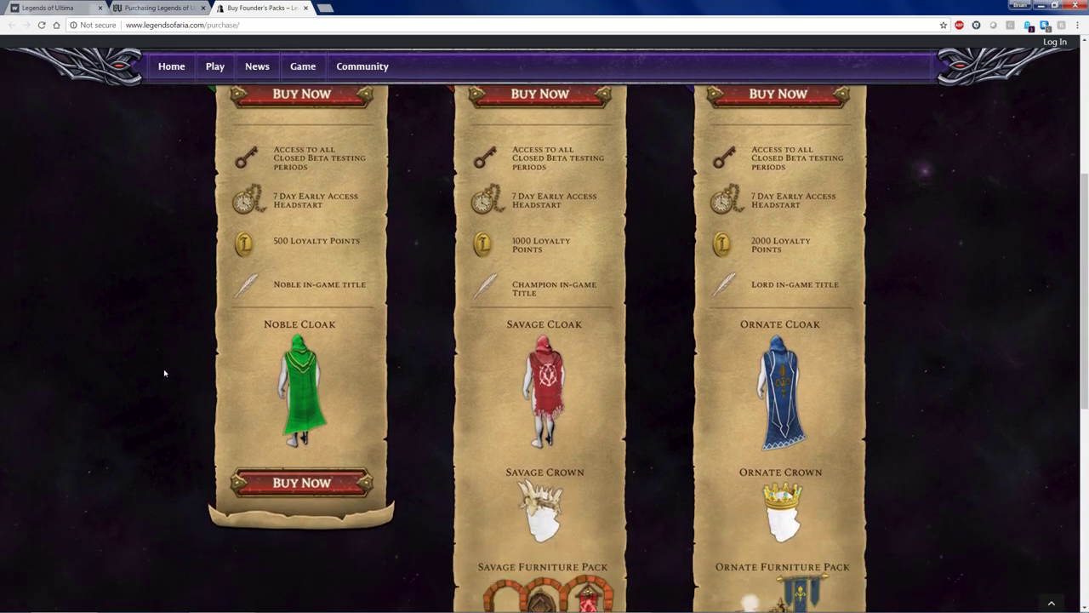
pyautogui.scroll(1, 164, 372)
pyautogui.scroll(1, 164, 372)
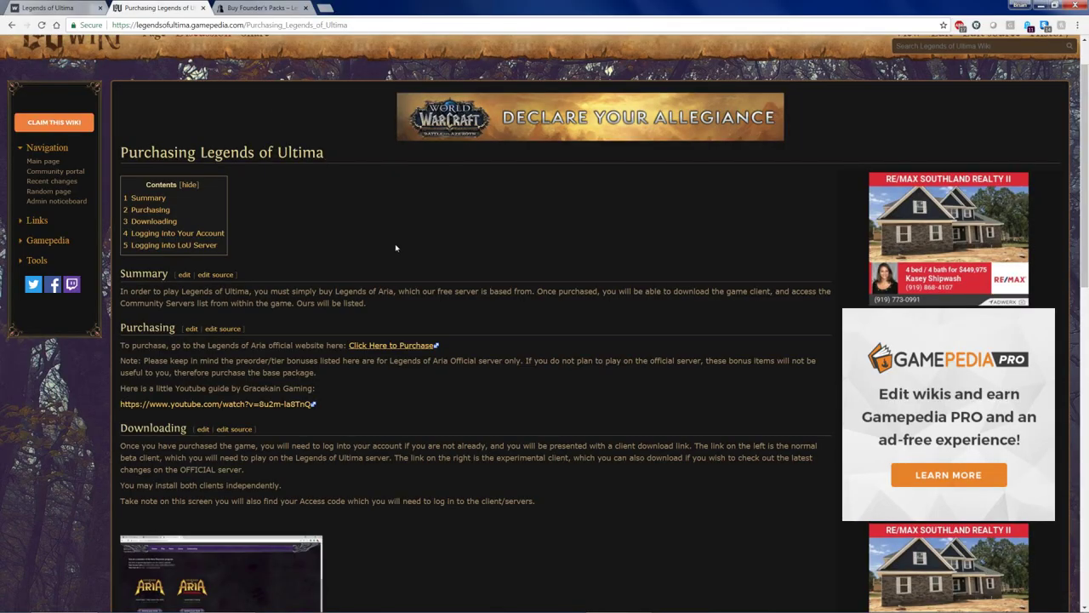
# - Scroll to 'Logging into LoU Server' showing cluster1.shardsonline.com:5040, then close the enlarged screenshot
pyautogui.scroll(-2, 539, 290)
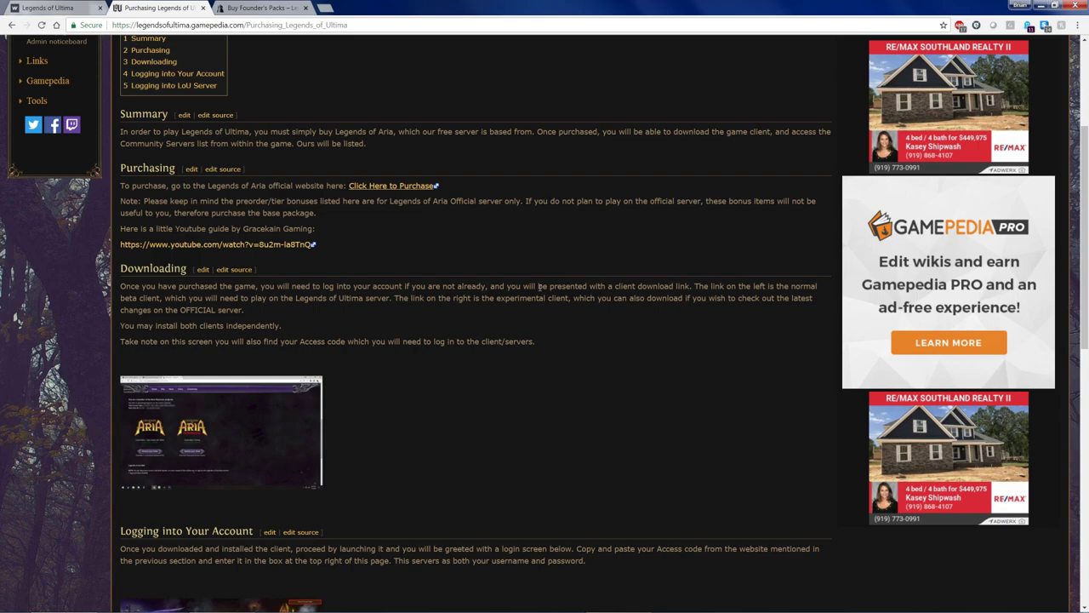
pyautogui.scroll(-3, 443, 304)
pyautogui.scroll(-1, 443, 304)
pyautogui.scroll(-1, 442, 304)
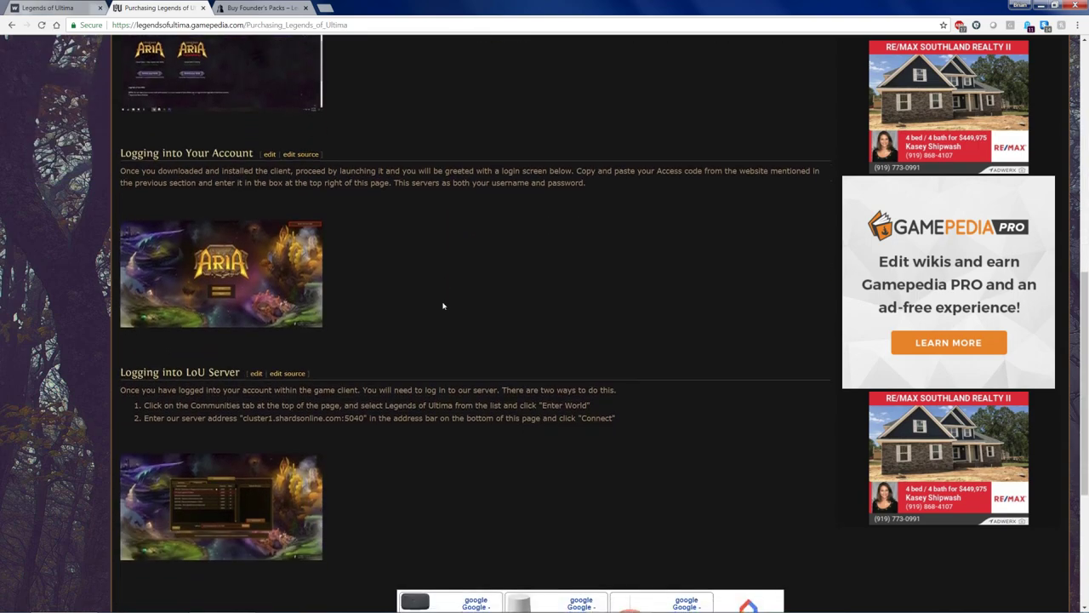
pyautogui.scroll(-1, 444, 303)
pyautogui.scroll(-1, 443, 304)
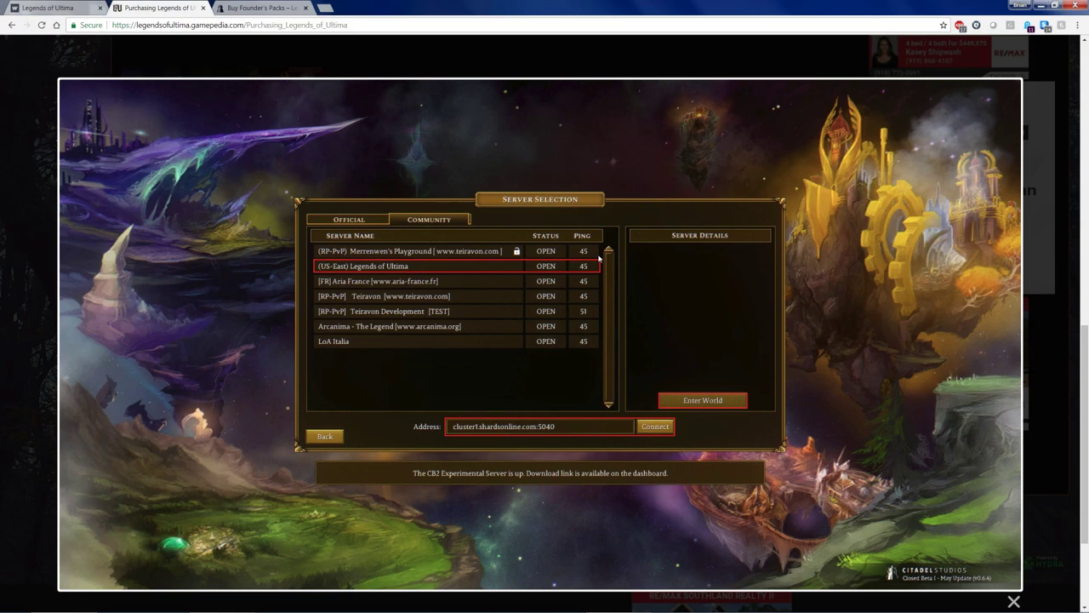
pyautogui.click(371, 62)
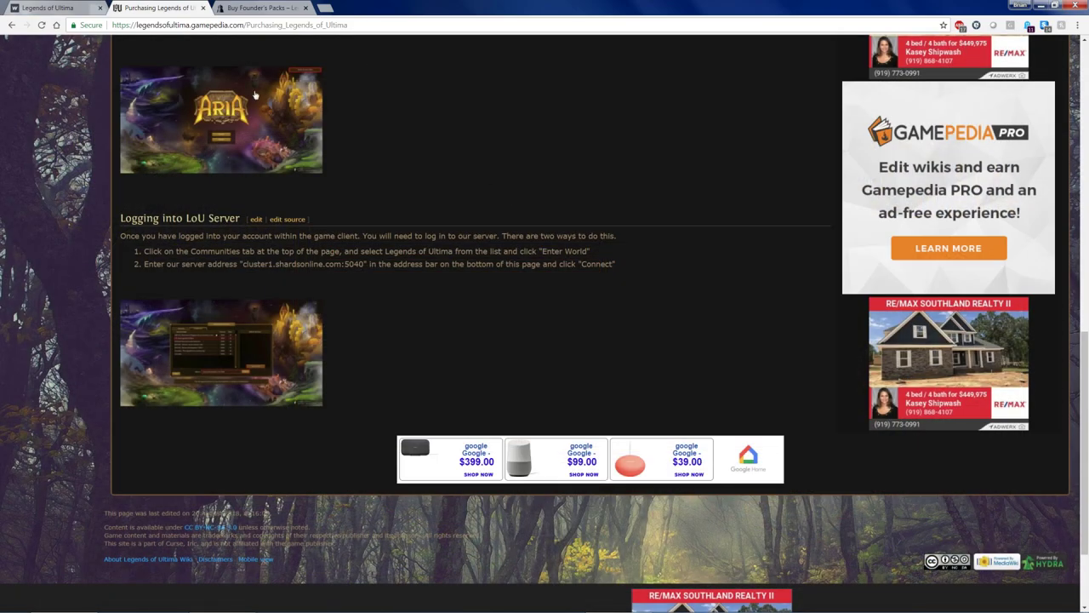
# - Close the wiki's Purchasing page tab, returning to the founder's packs page
pyautogui.click(202, 8)
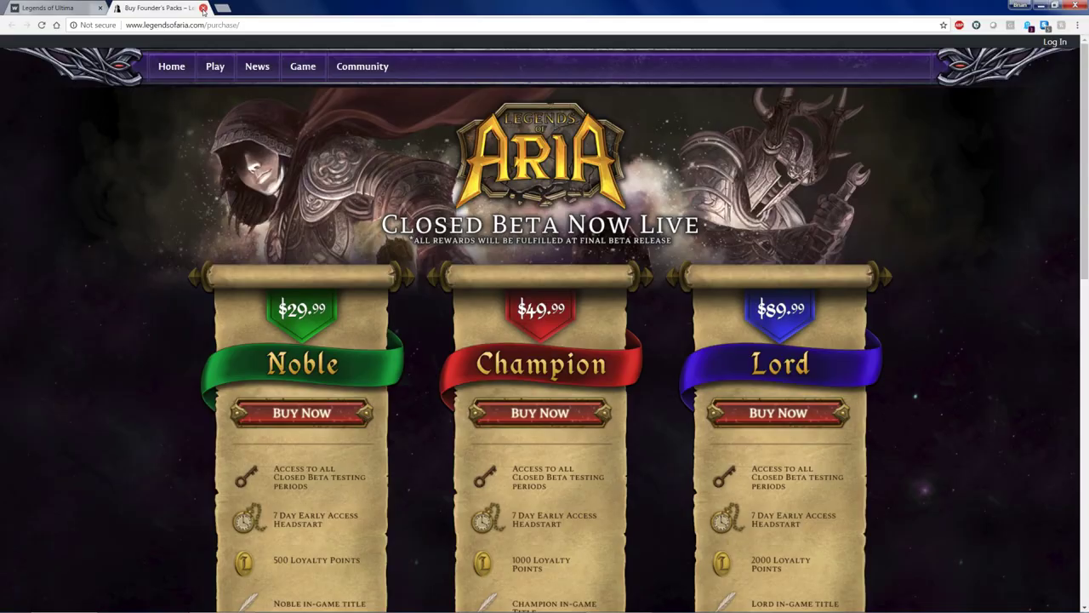